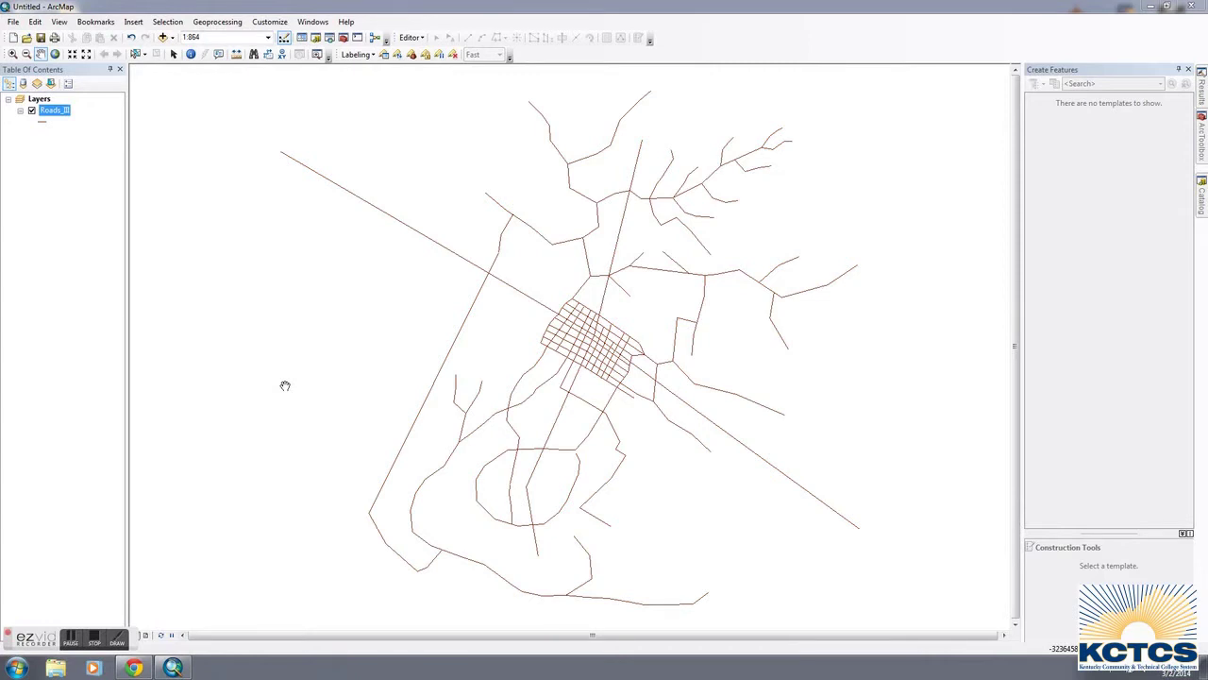
# Step: Open the Roads_III attribute table and scroll through its 83 records and Road_Type values
pyautogui.rightClick(55, 111)
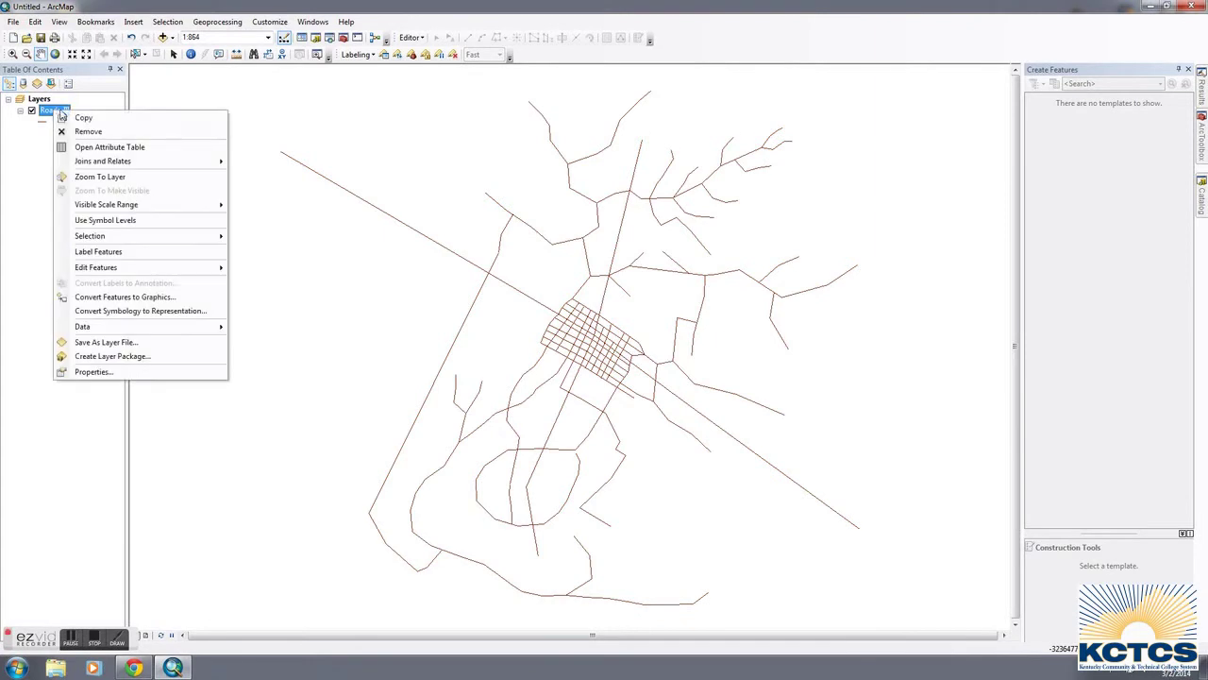
pyautogui.click(82, 149)
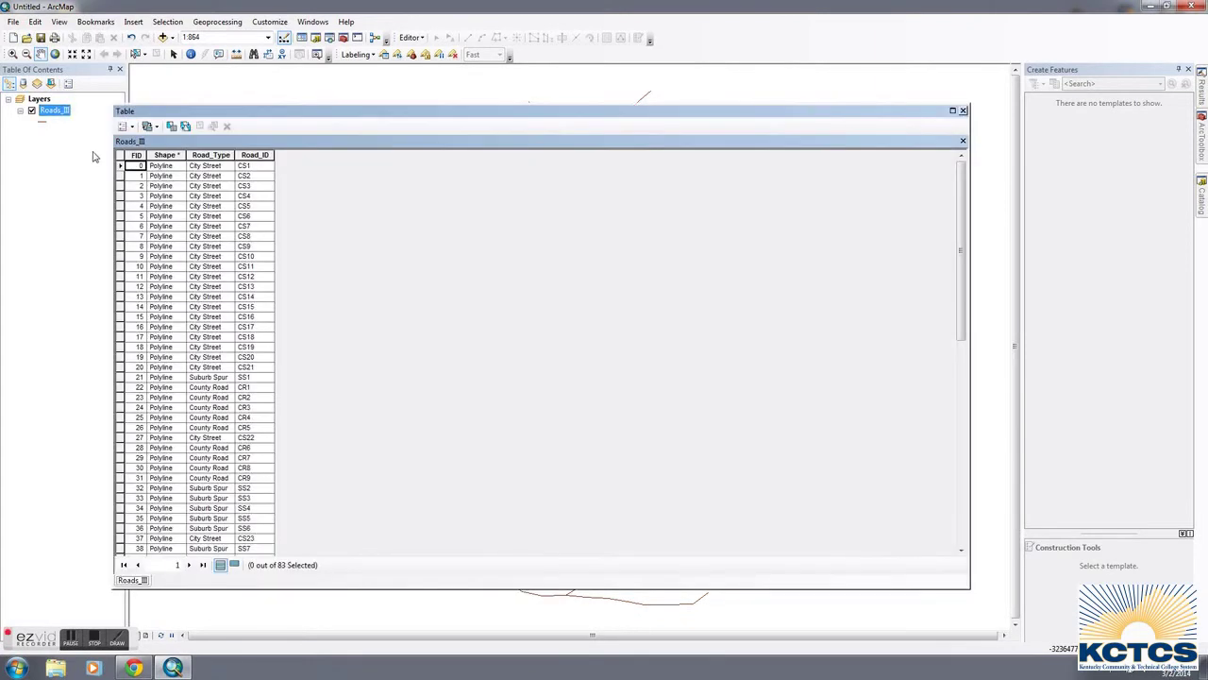
pyautogui.scroll(-15, 210, 243)
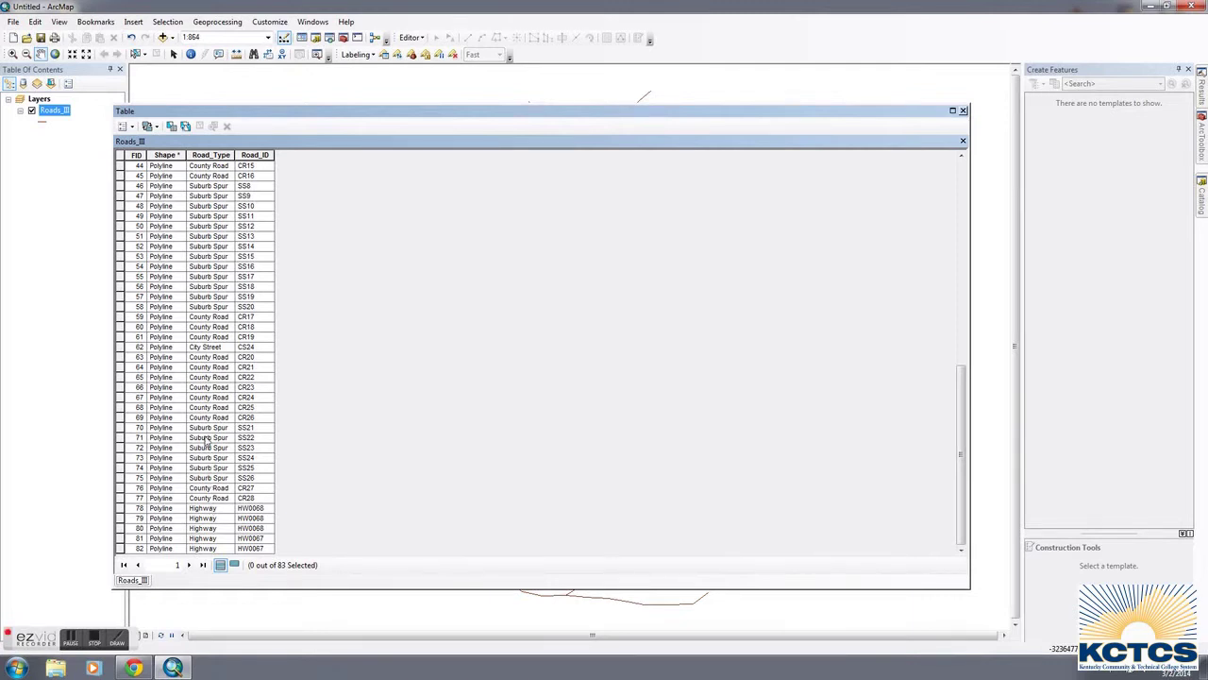
pyautogui.scroll(9, 209, 427)
pyautogui.scroll(6, 209, 427)
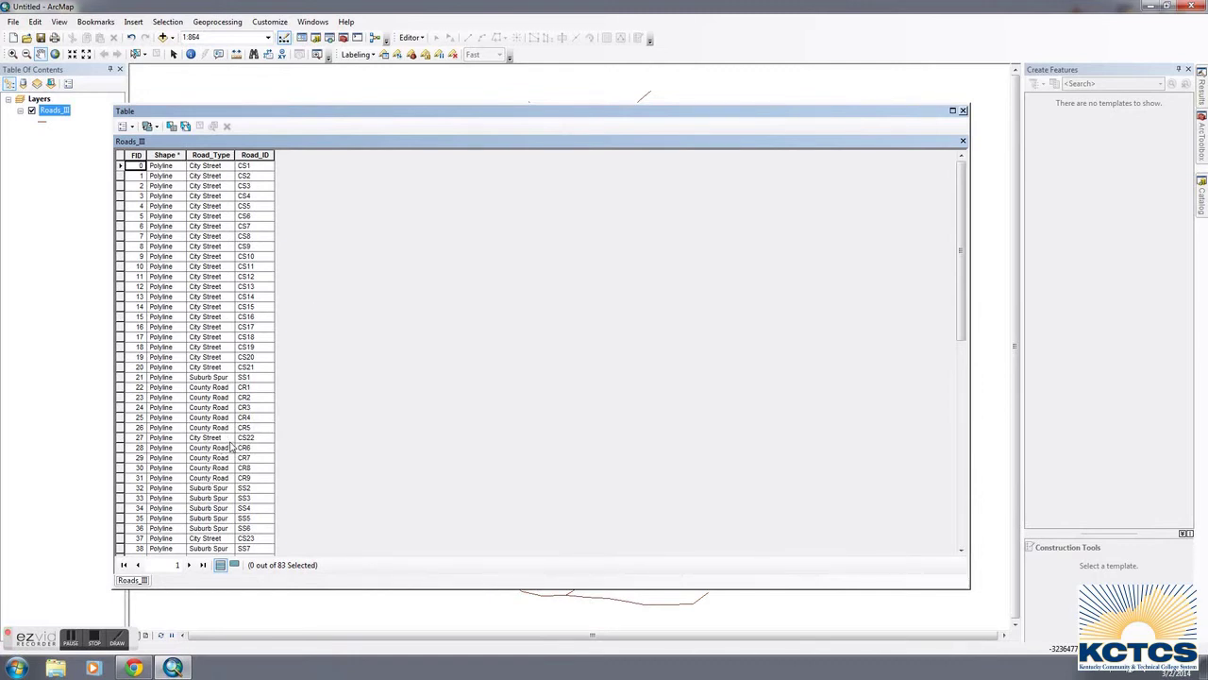
pyautogui.scroll(-7, 200, 374)
pyautogui.scroll(-5, 201, 374)
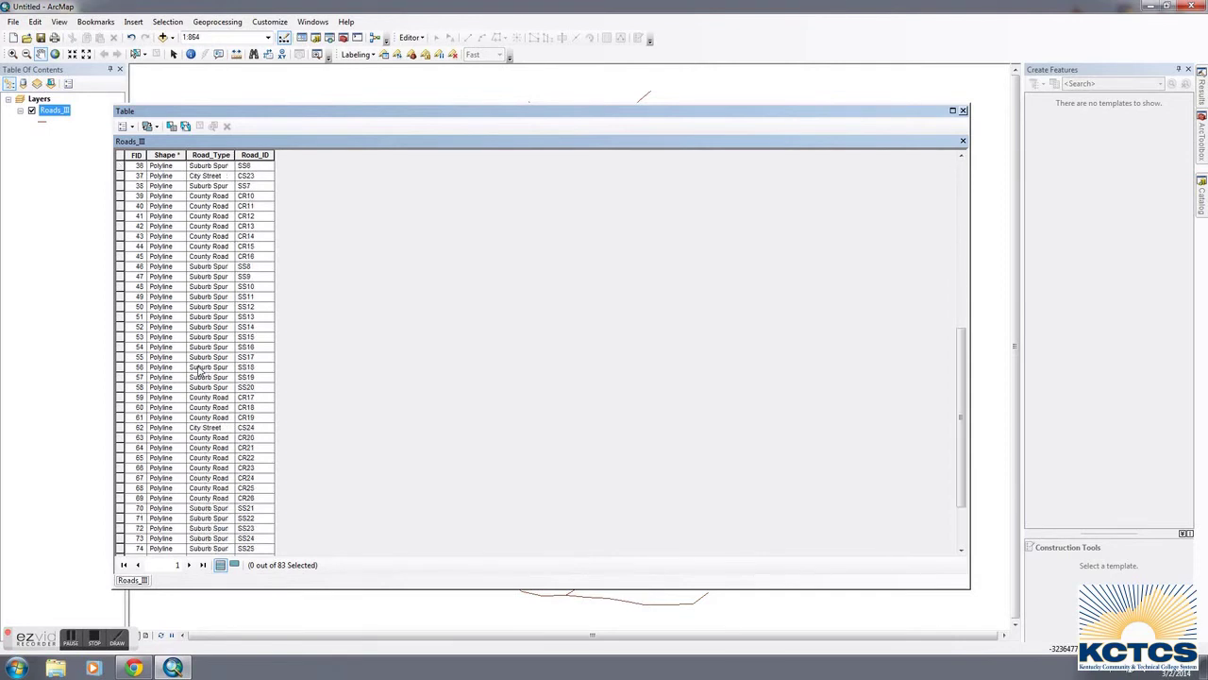
pyautogui.scroll(7, 200, 374)
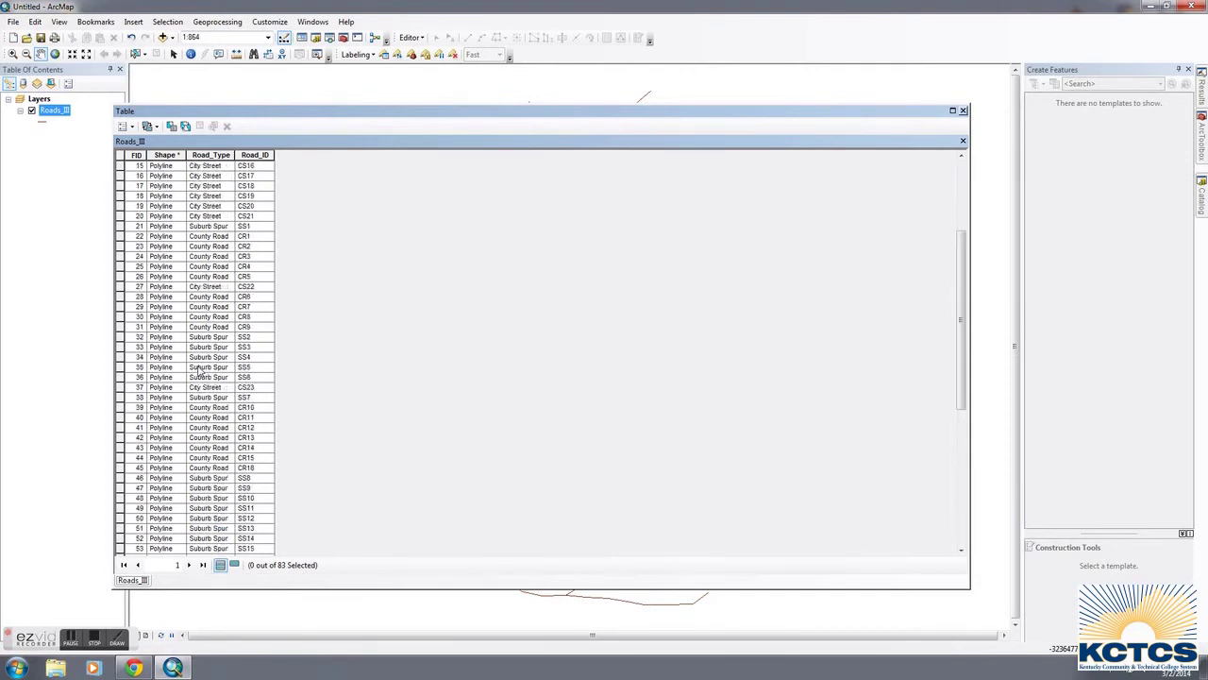
# Step: Close the table and start Geoprocessing > Dissolve with Roads_III as the input features
pyautogui.click(963, 110)
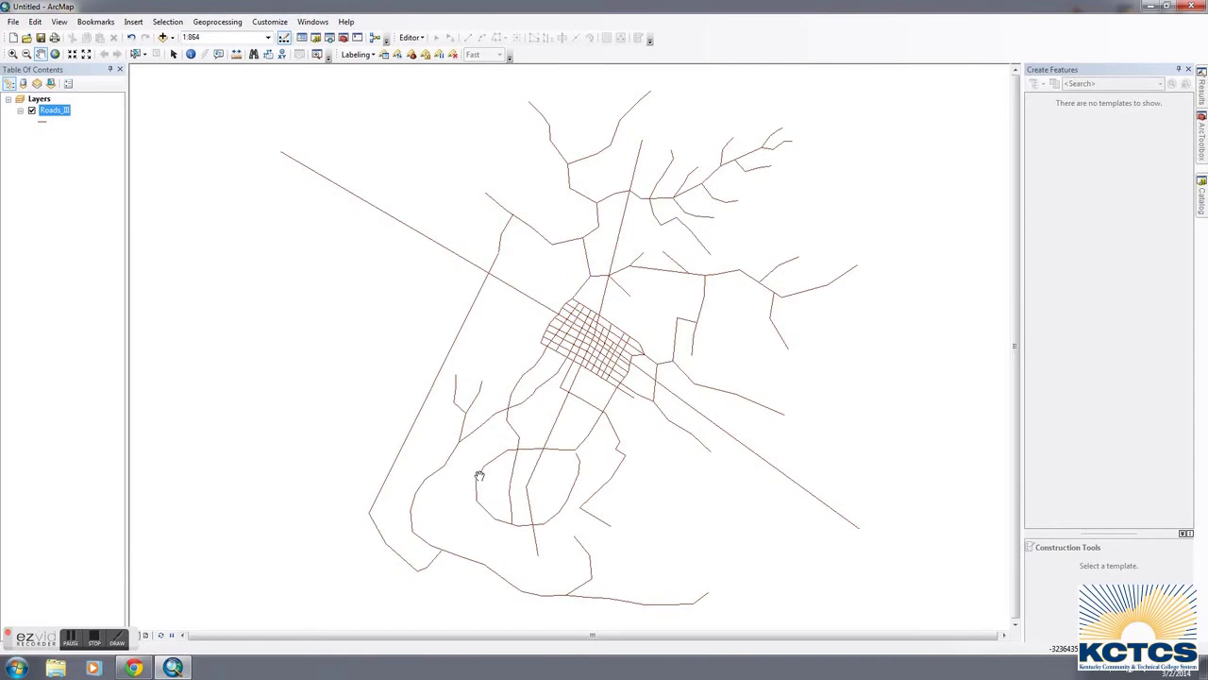
pyautogui.click(218, 23)
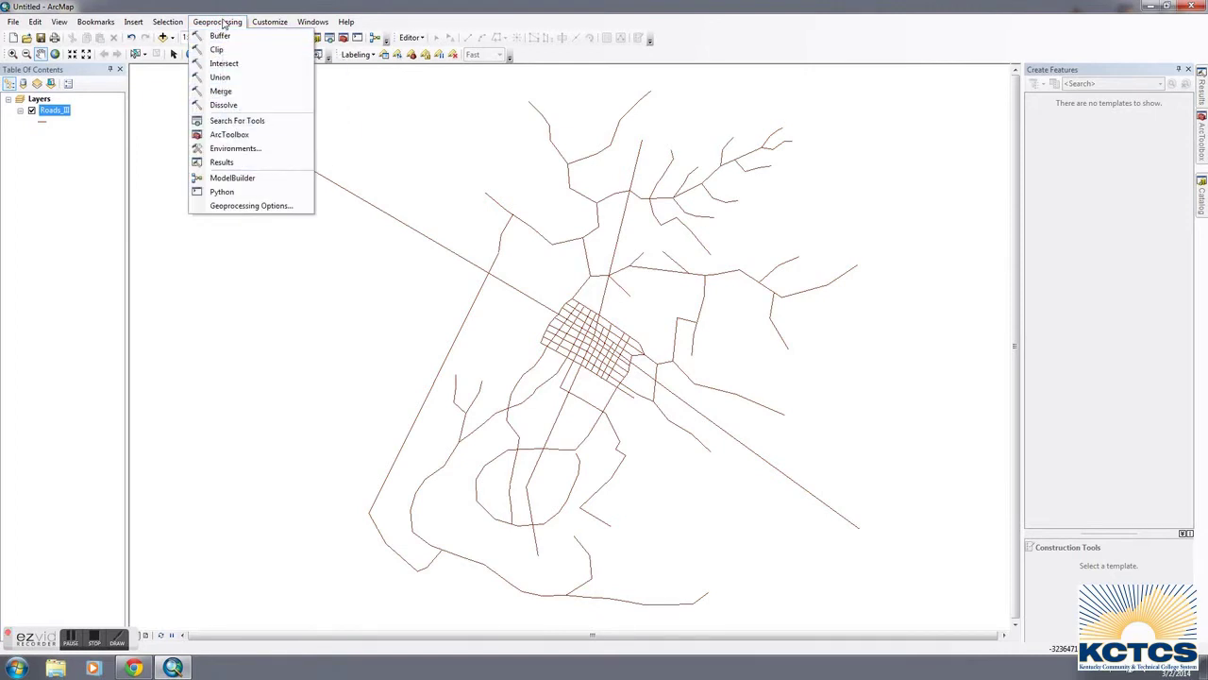
pyautogui.click(223, 107)
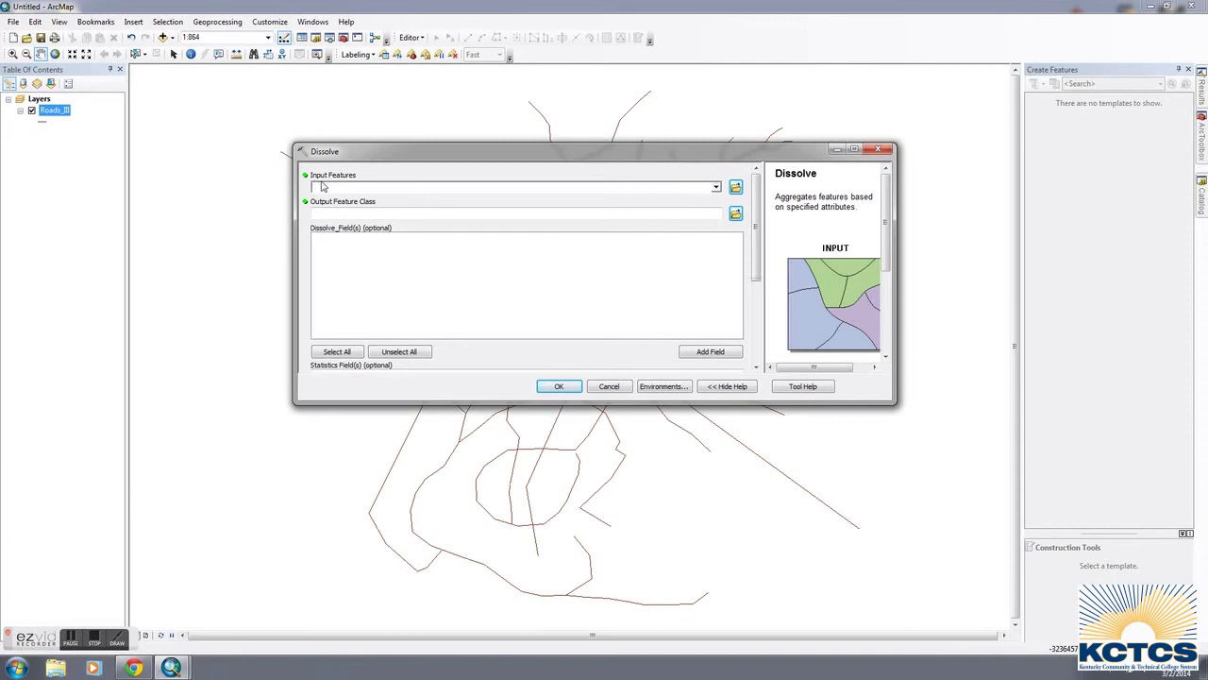
pyautogui.click(635, 191)
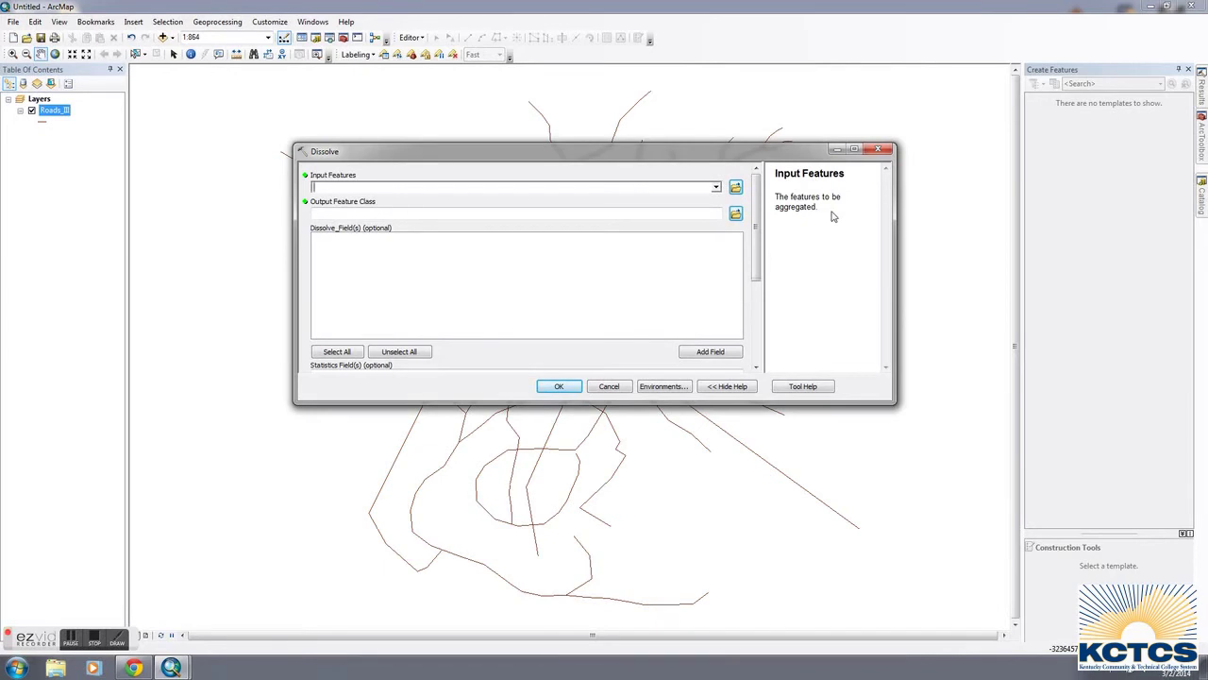
pyautogui.click(716, 186)
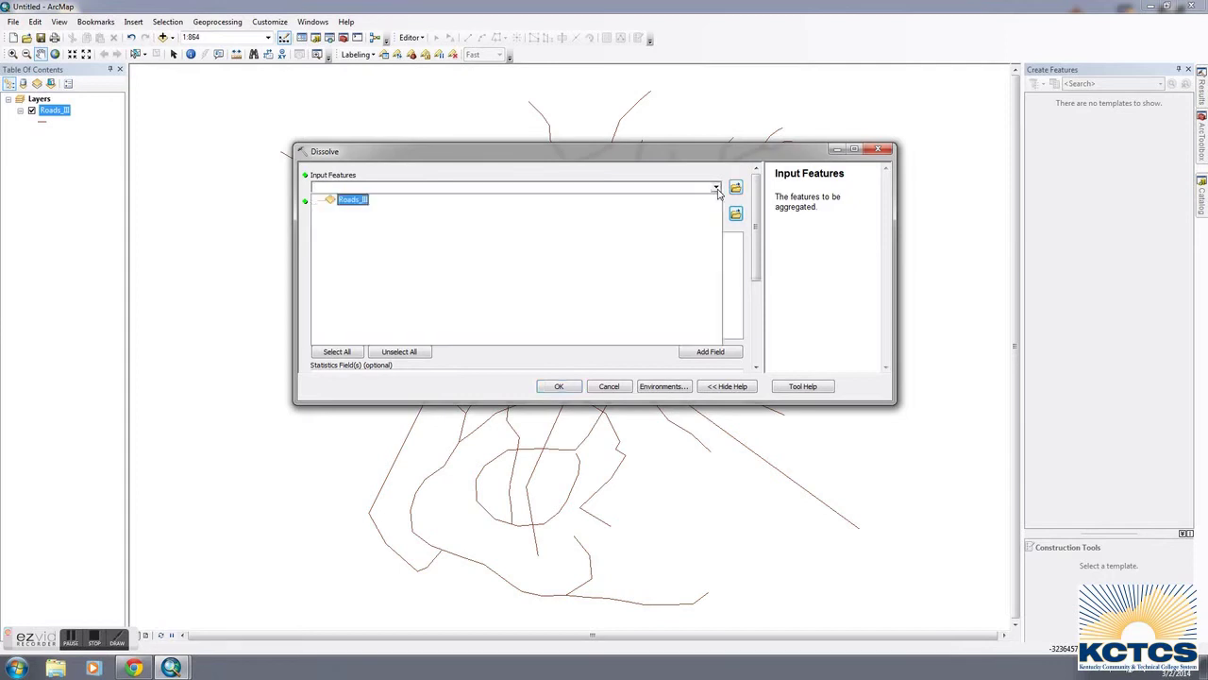
pyautogui.click(353, 200)
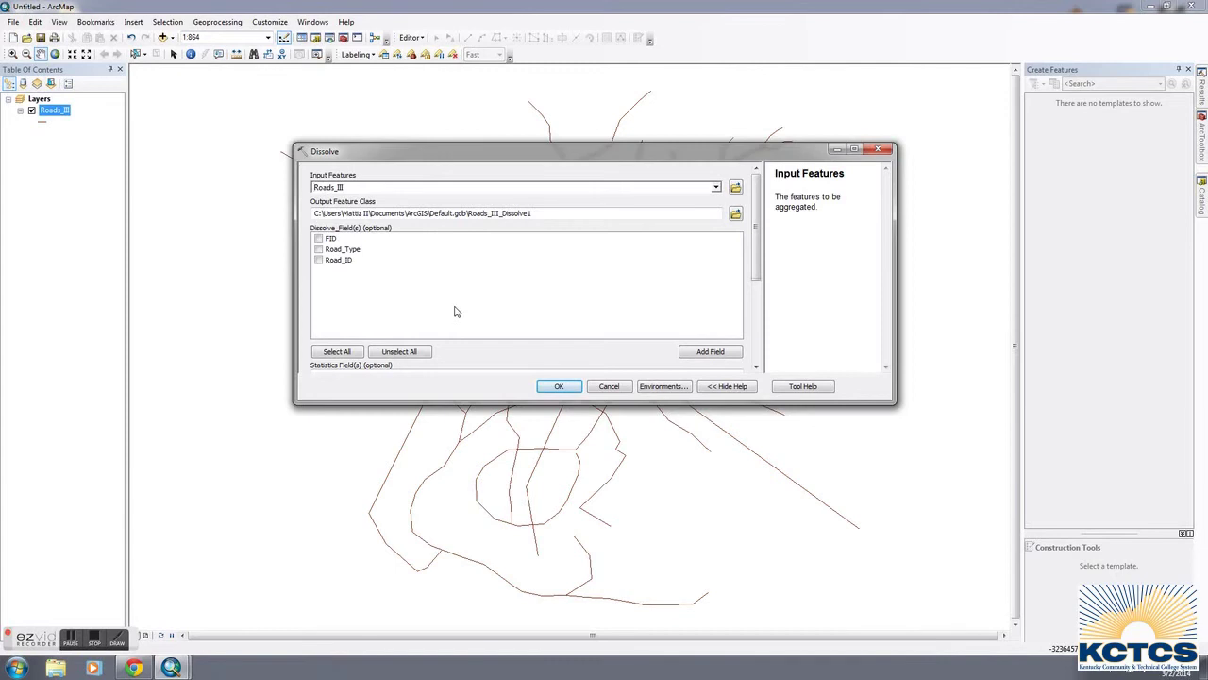
# Step: Set the dissolve output to Roads_III_TutorialDissolve.shp in the Week 5 folder
pyautogui.click(737, 213)
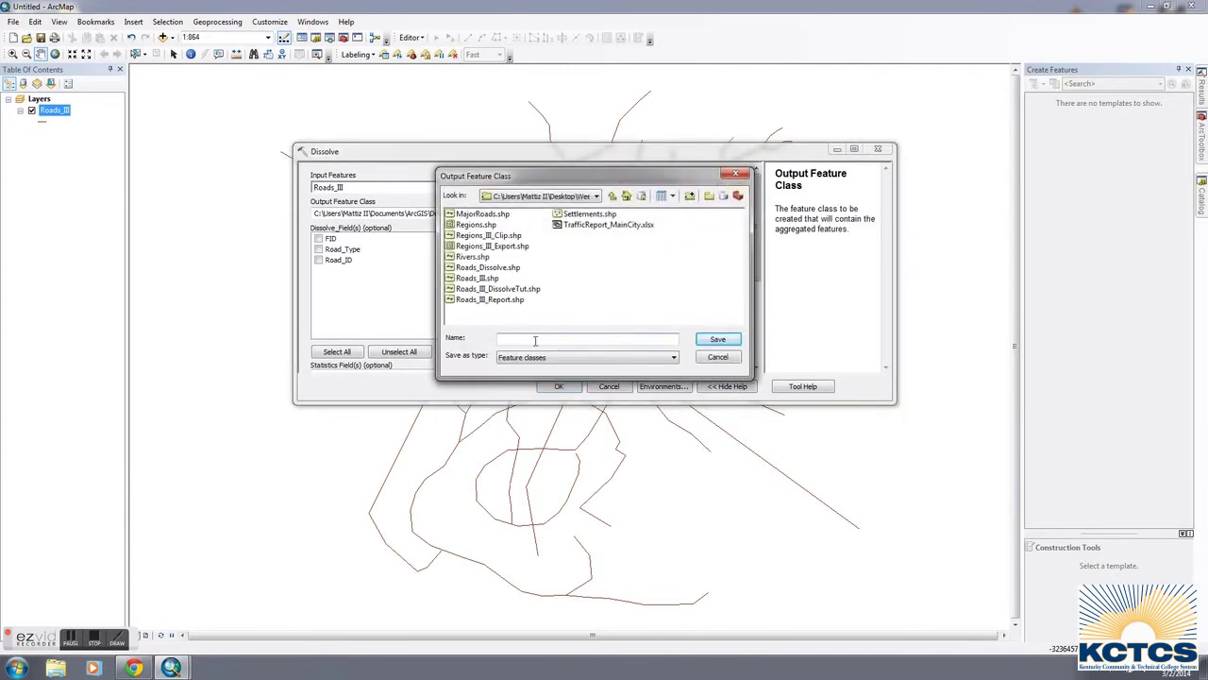
pyautogui.write('Re')
pyautogui.press('BackSpace')
pyautogui.write('oads_III_TutorialDissolve')
pyautogui.press('Return')
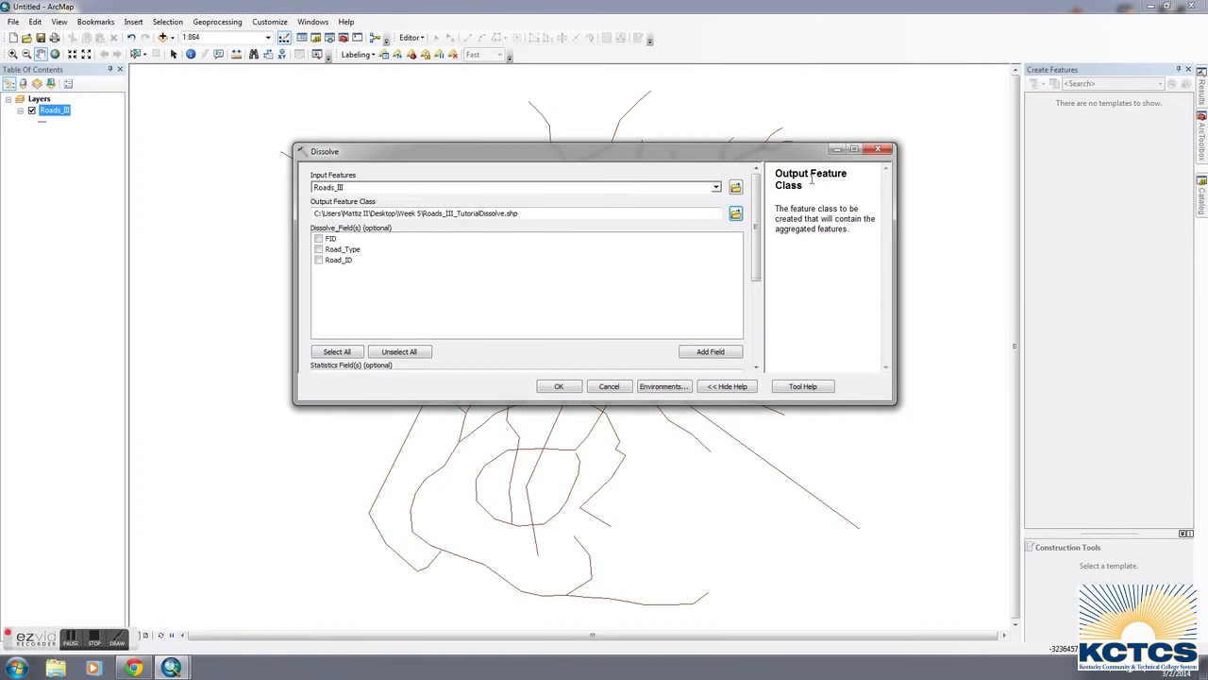
# Step: Check Road_Type as the dissolve field in the Dissolve tool
pyautogui.click(732, 390)
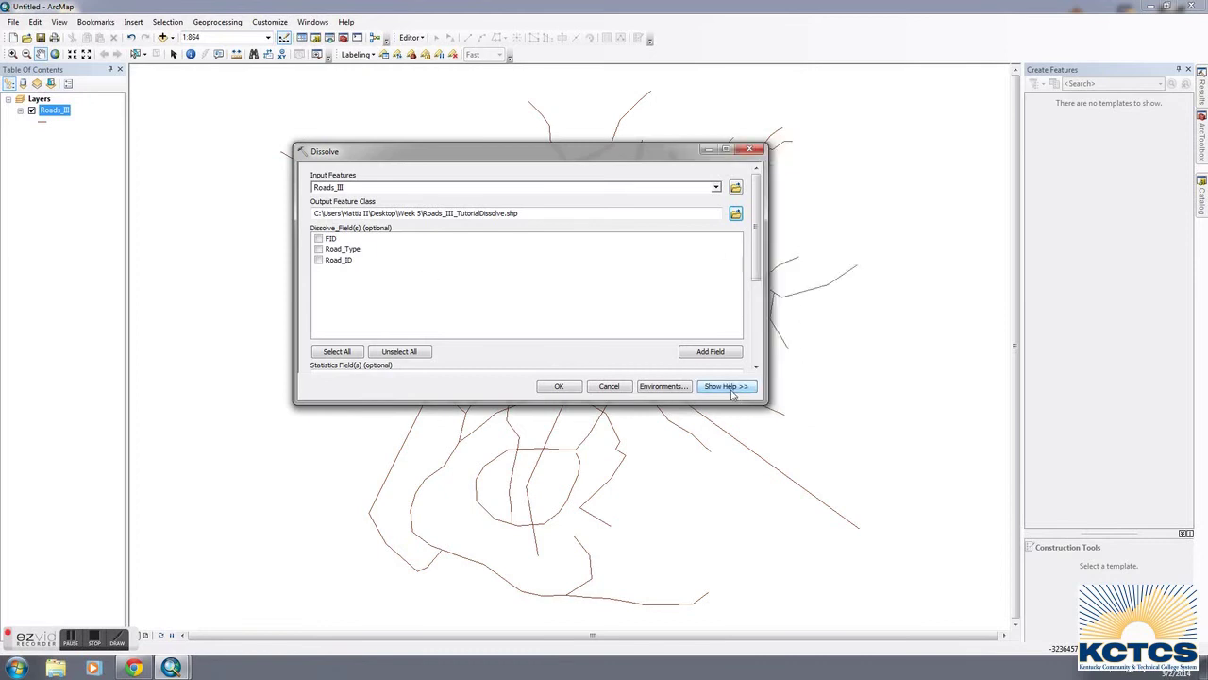
pyautogui.click(732, 391)
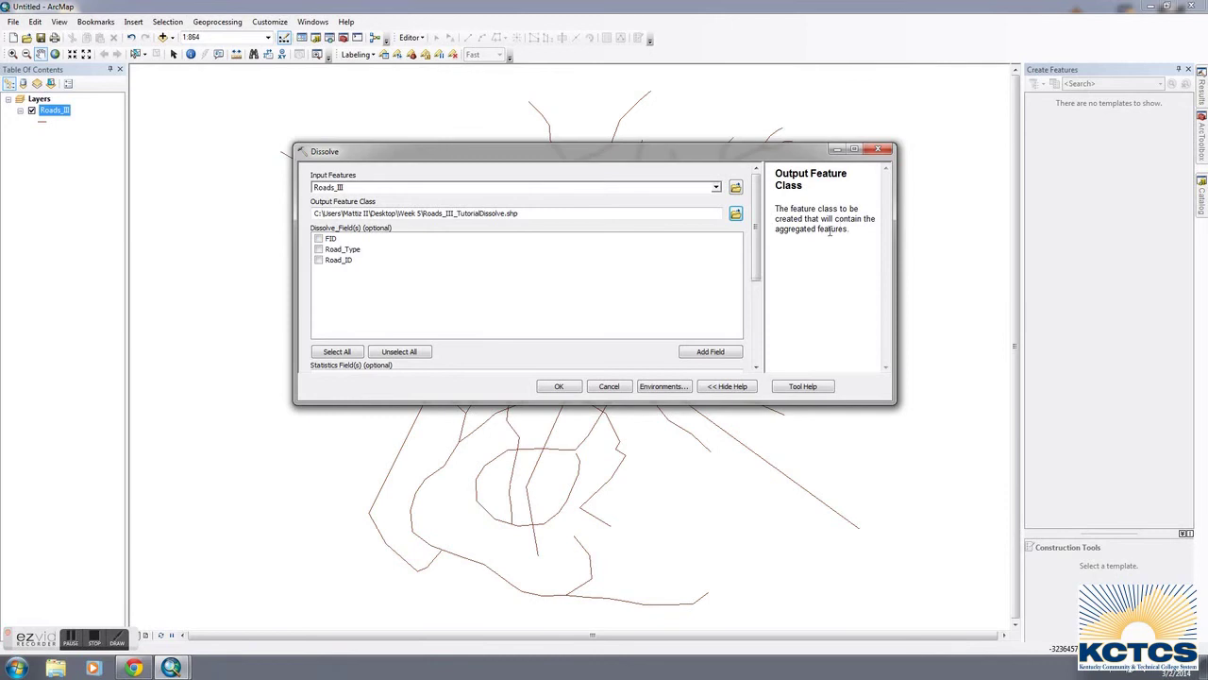
pyautogui.click(508, 286)
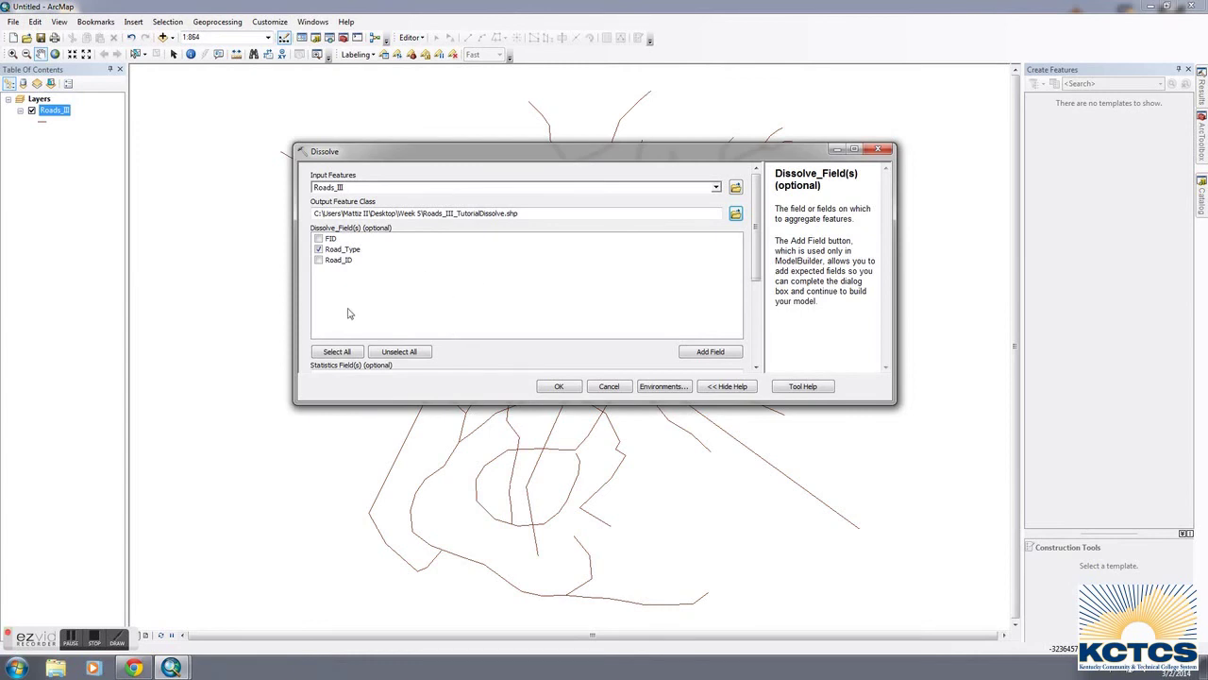
pyautogui.scroll(-5, 305, 317)
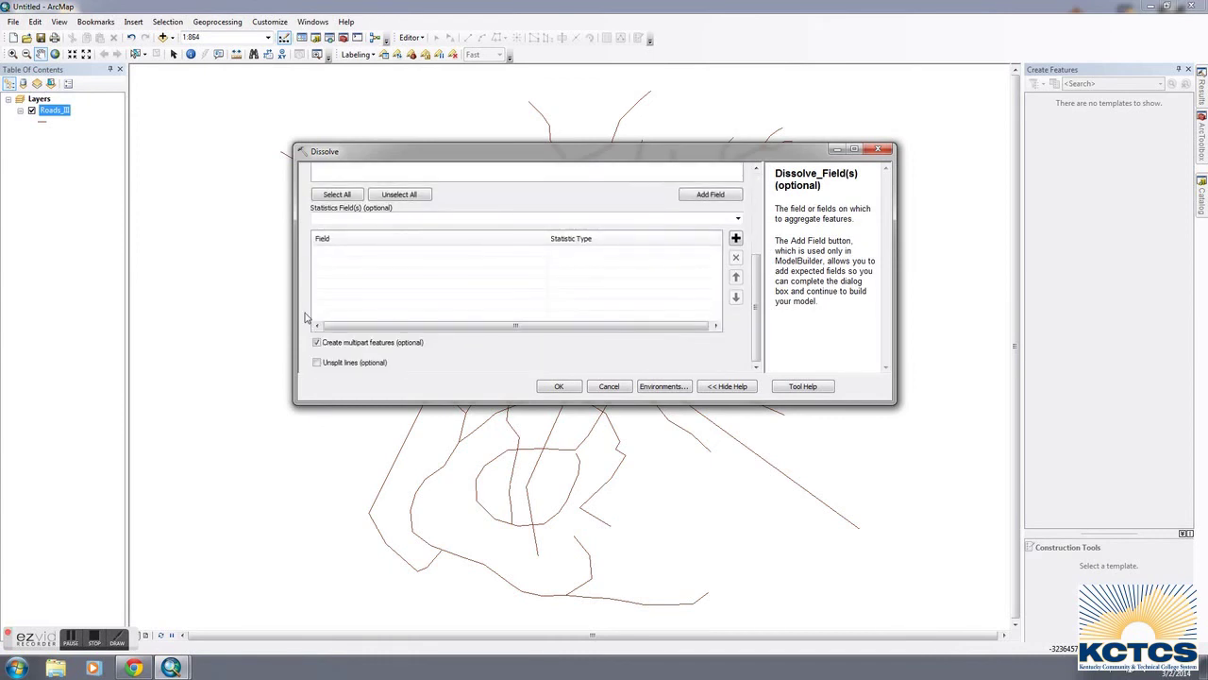
pyautogui.scroll(5, 305, 318)
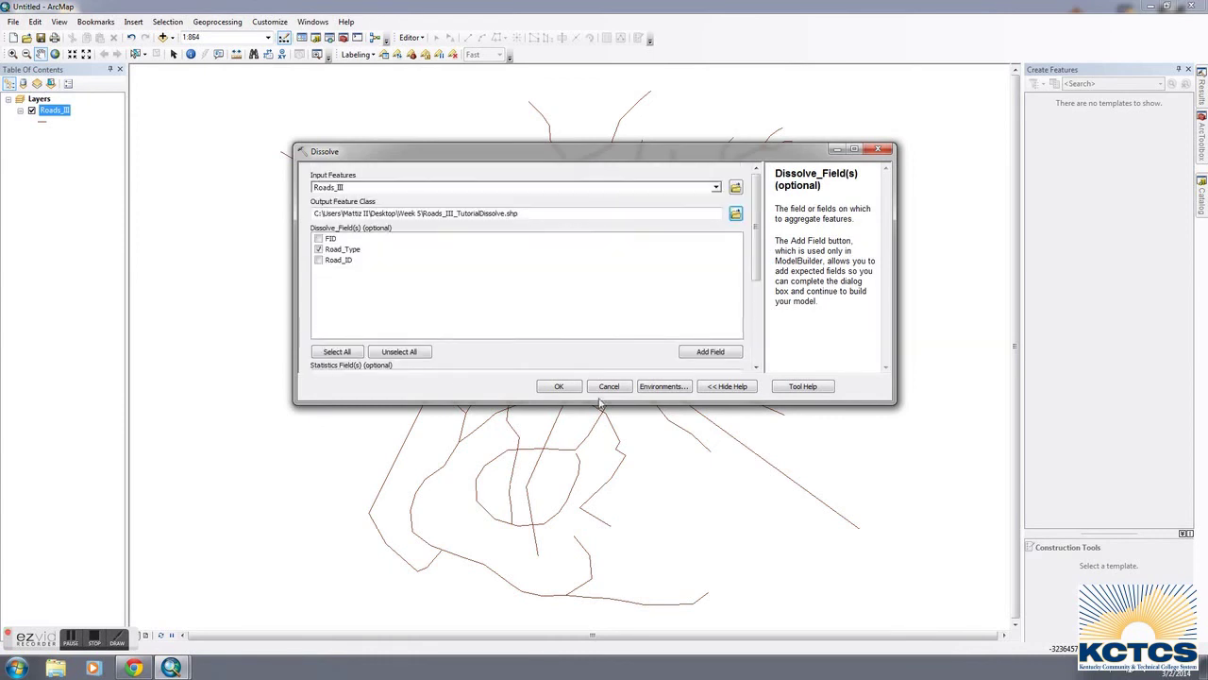
# Step: Run the dissolve, dismiss the completion report, and hide the original Roads_III layer
pyautogui.click(559, 387)
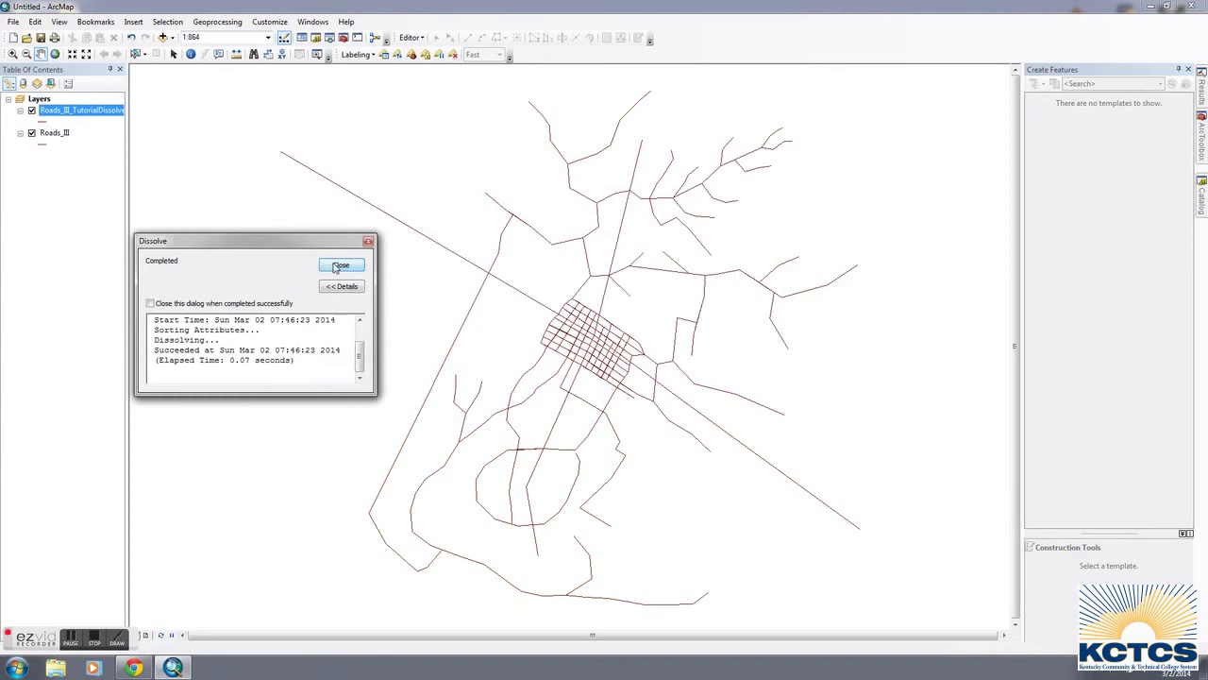
pyautogui.click(338, 265)
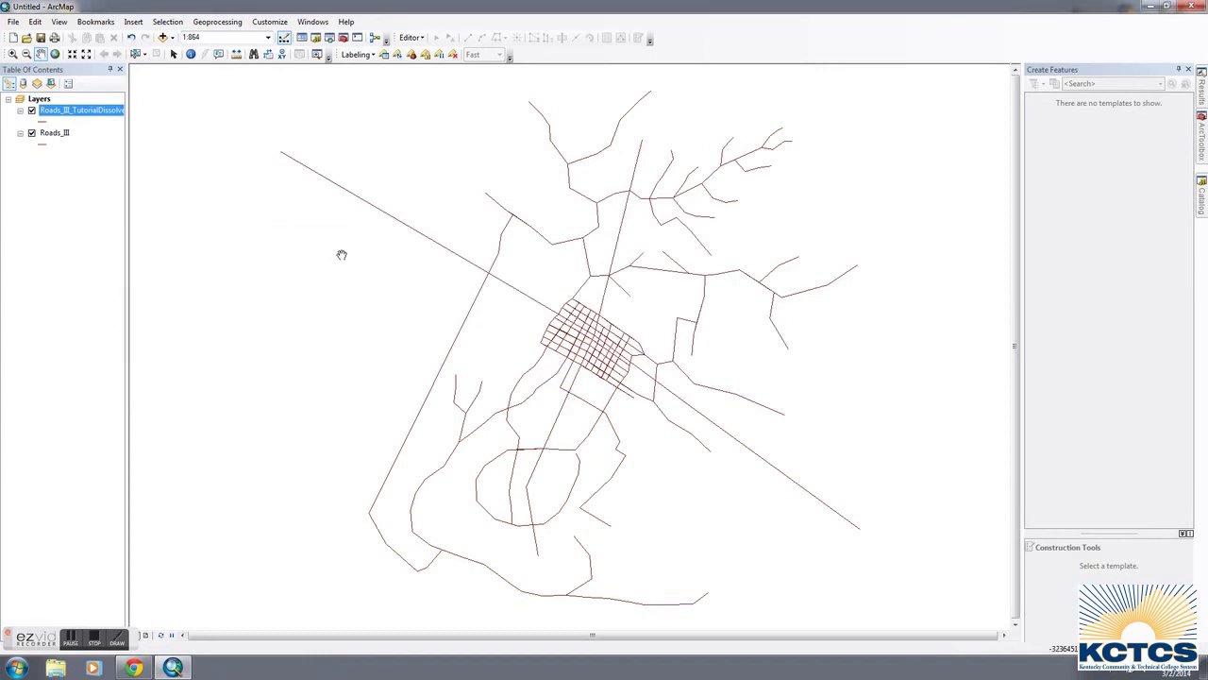
pyautogui.click(31, 133)
pyautogui.rightClick(58, 111)
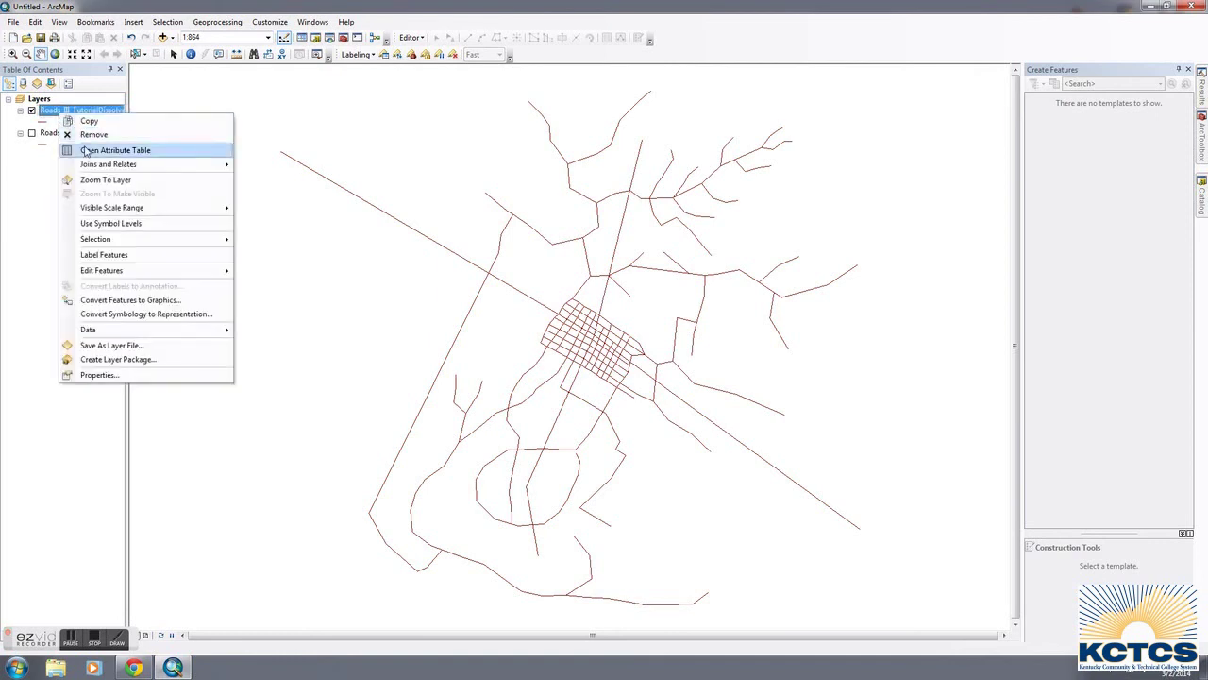
pyautogui.click(86, 151)
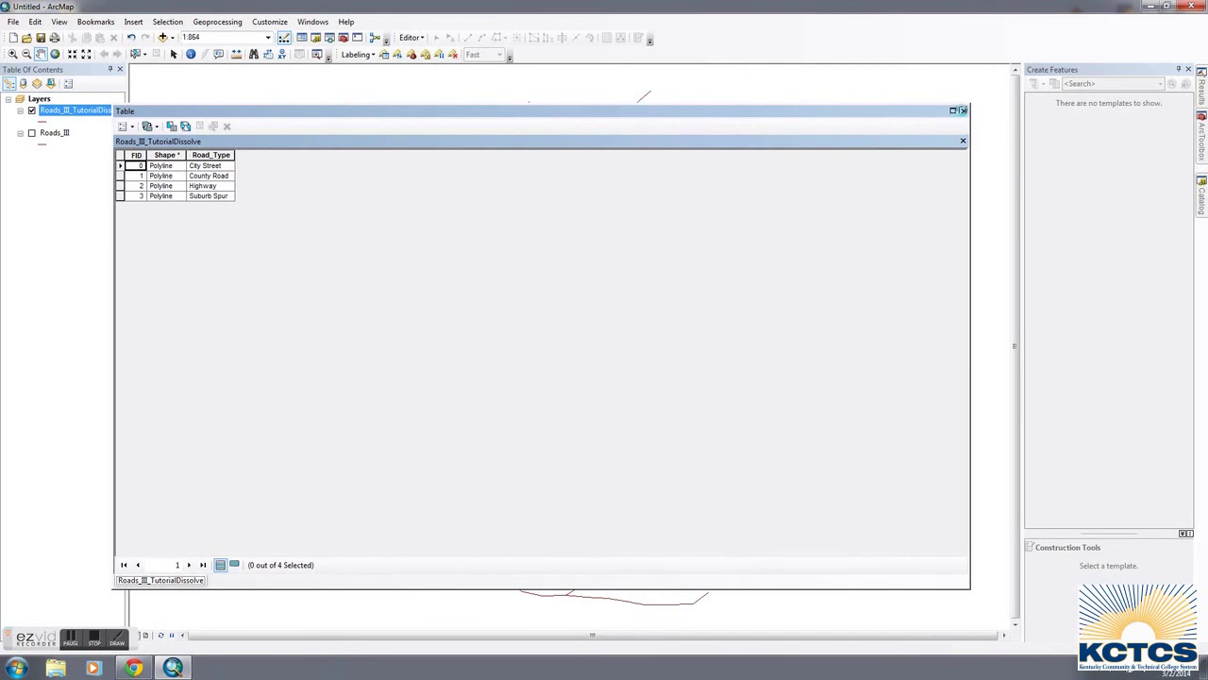
pyautogui.click(963, 110)
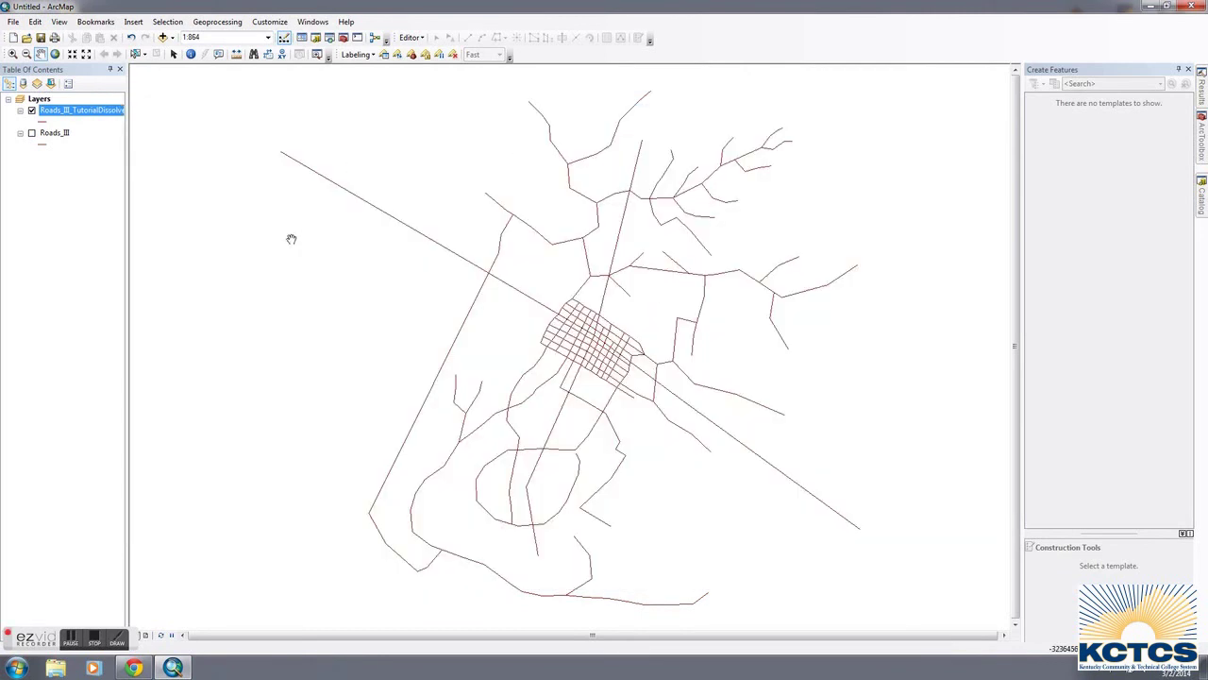
pyautogui.click(31, 110)
pyautogui.click(31, 133)
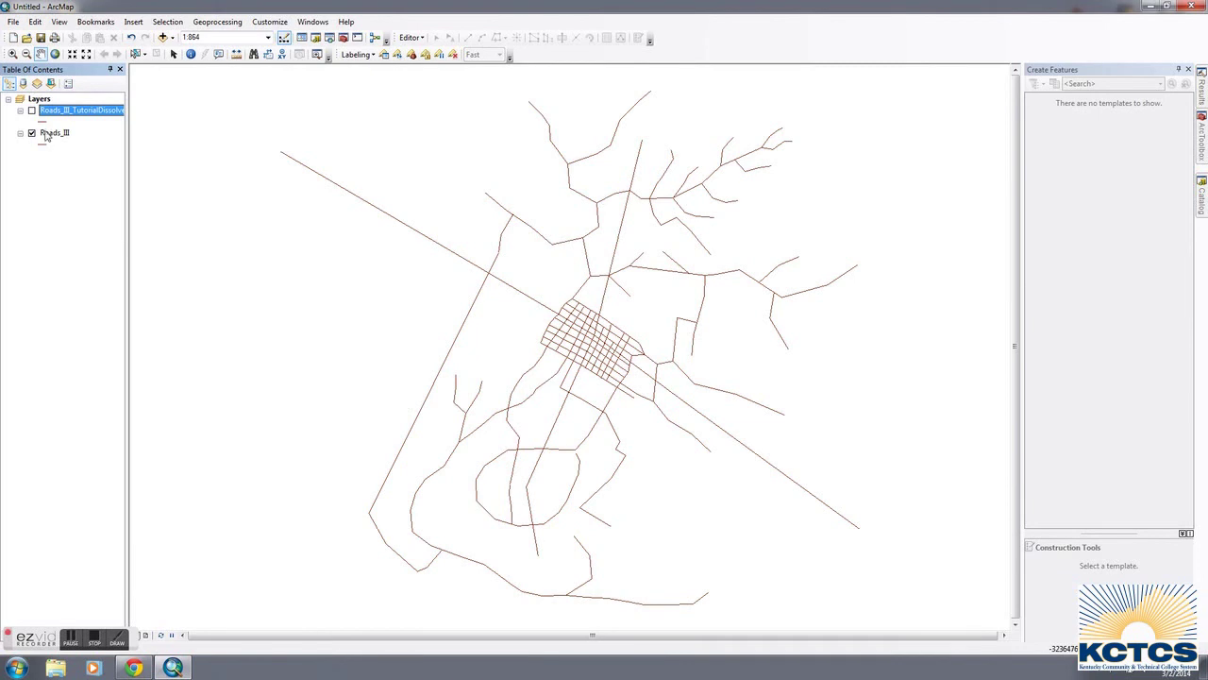
pyautogui.click(32, 133)
pyautogui.click(31, 110)
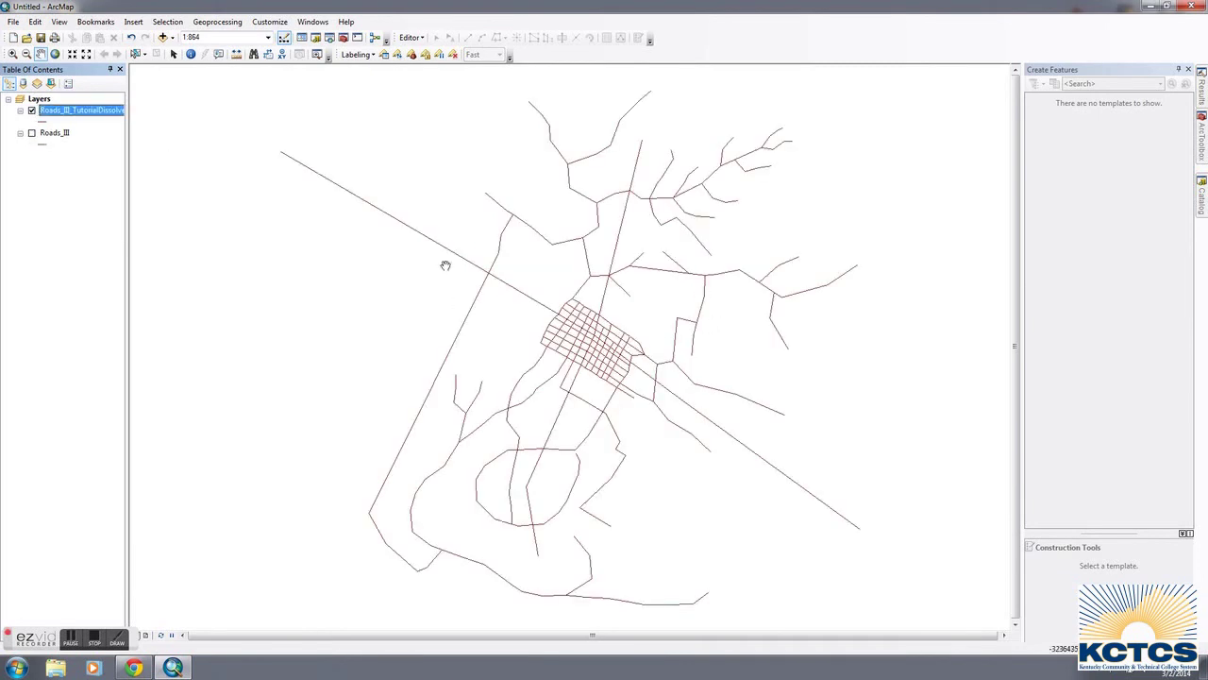